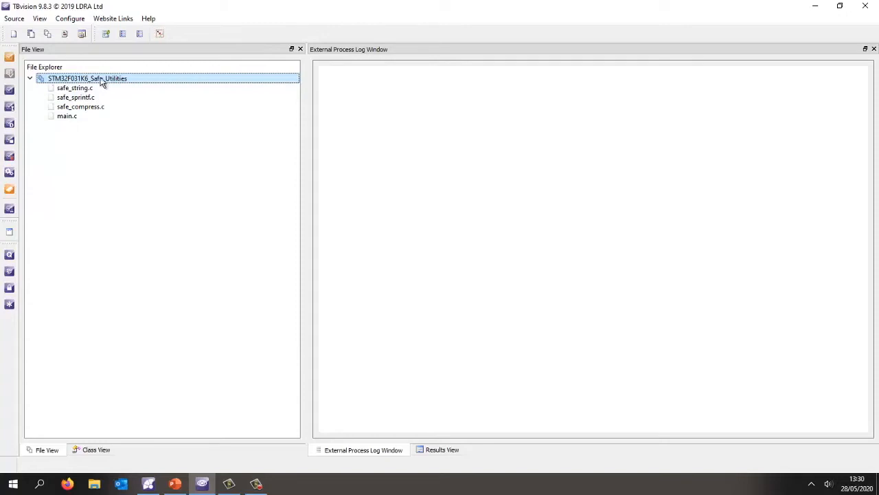
Launch the C Standard Model Editor from Configure, showing the static rules table.
{"action": "left_click", "coordinate": [70, 19]}
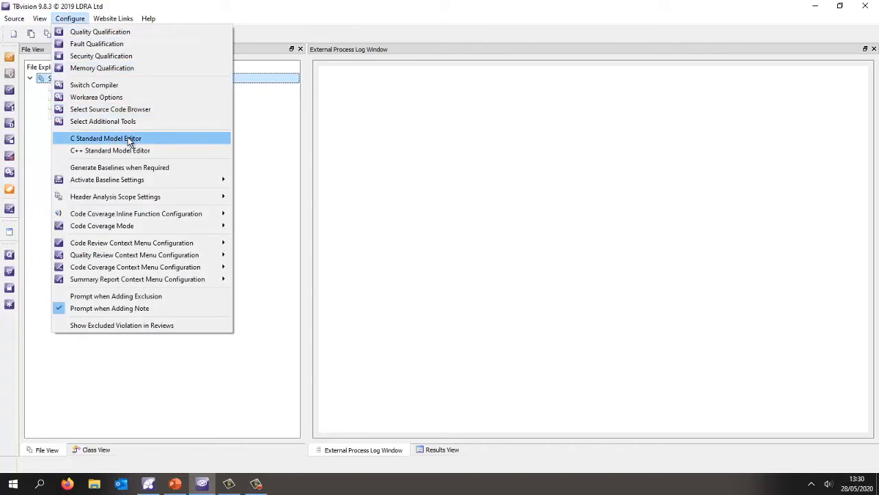
{"action": "left_click", "coordinate": [130, 139]}
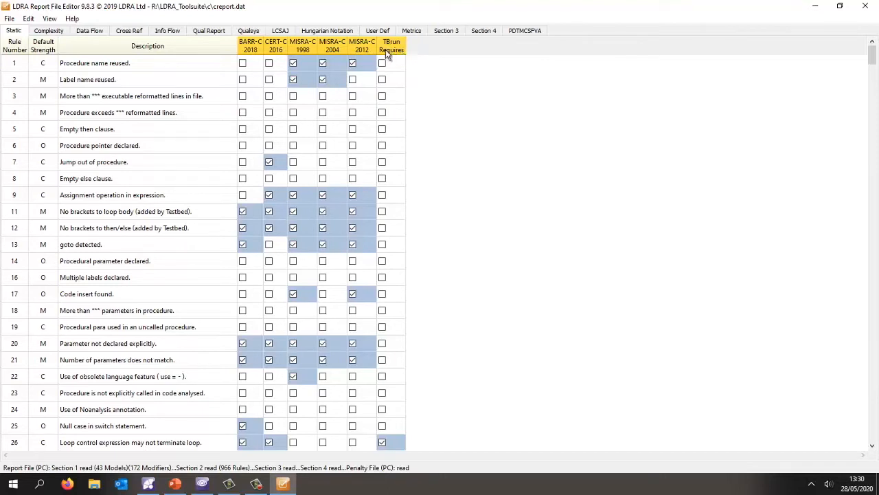
{"action": "left_click", "coordinate": [28, 19]}
Create a new standards model ACME_Legacy based on TBrun Requires.
{"action": "left_click", "coordinate": [59, 35]}
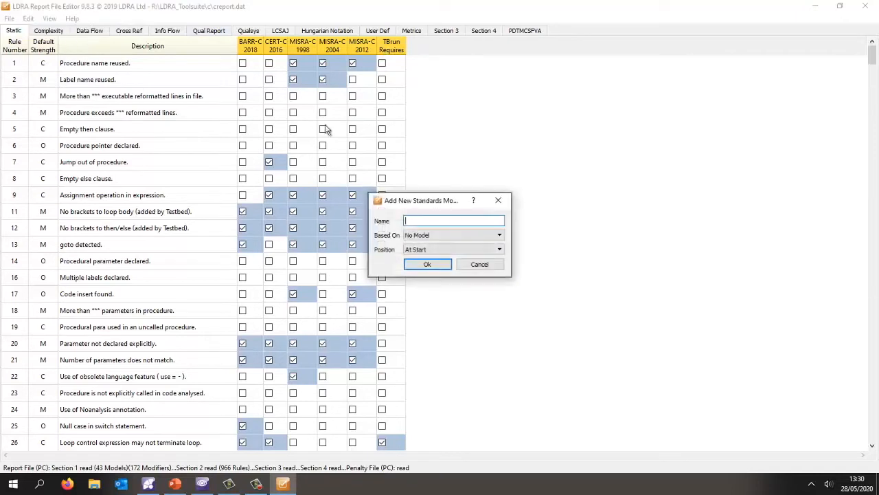
{"action": "type", "text": "ACME"}
{"action": "type", "text": "_"}
{"action": "type", "text": "Legacy"}
{"action": "left_click", "coordinate": [451, 235]}
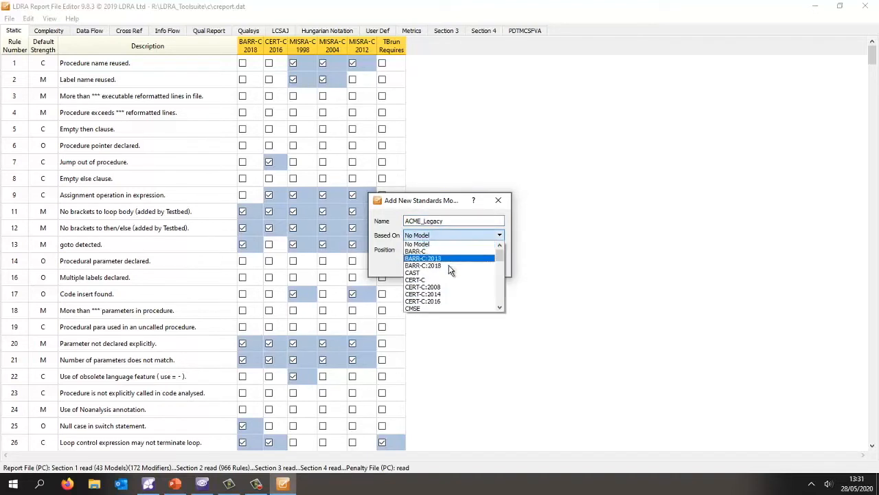
{"action": "scroll", "coordinate": [451, 268], "scroll_direction": "down", "scroll_amount": 5}
{"action": "scroll", "coordinate": [448, 279], "scroll_direction": "down", "scroll_amount": 3}
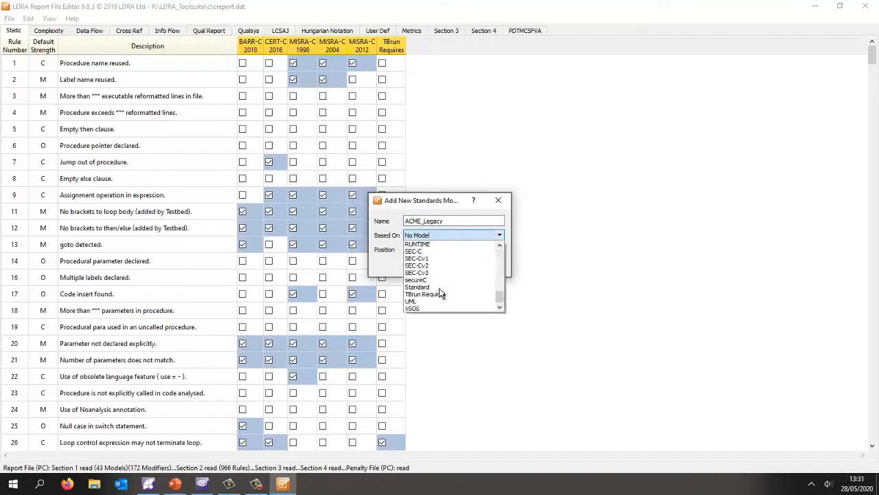
{"action": "left_click", "coordinate": [432, 300]}
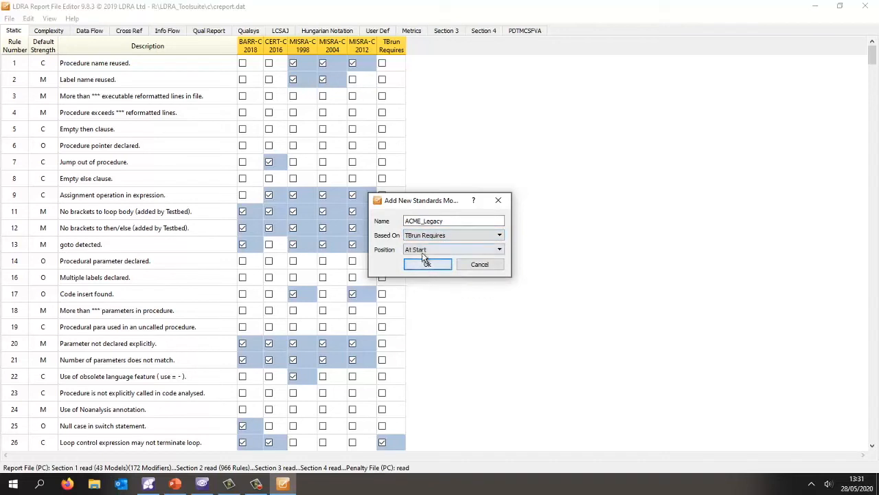
{"action": "left_click", "coordinate": [425, 267]}
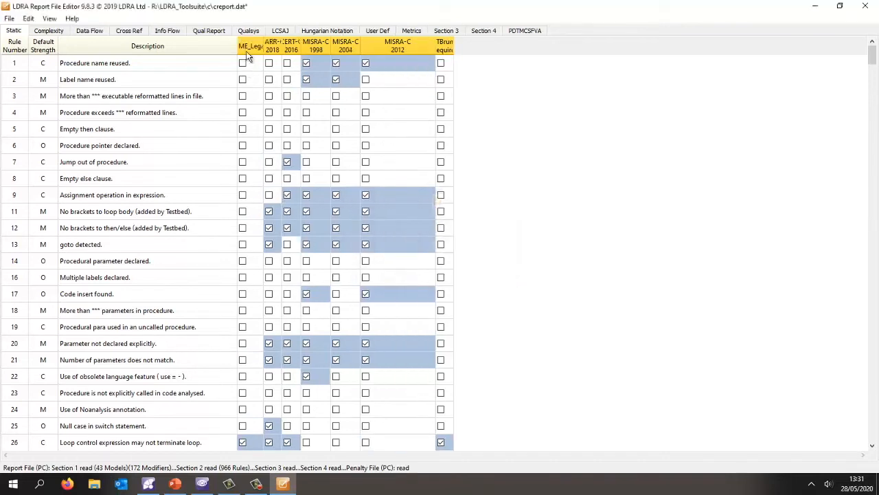
Widen the BARR-C 2018 and TBrun Requires column headers to show their titles.
{"action": "mouse_move", "coordinate": [291, 43]}
{"action": "left_mouse_down"}
{"action": "mouse_move", "coordinate": [323, 43]}
{"action": "mouse_move", "coordinate": [311, 45]}
{"action": "left_mouse_up"}
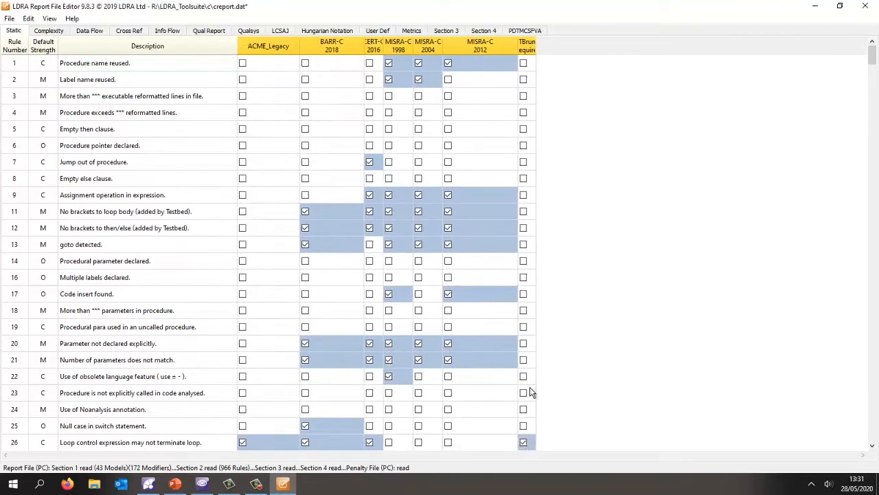
{"action": "left_click_drag", "start_coordinate": [536, 48], "coordinate": [568, 48]}
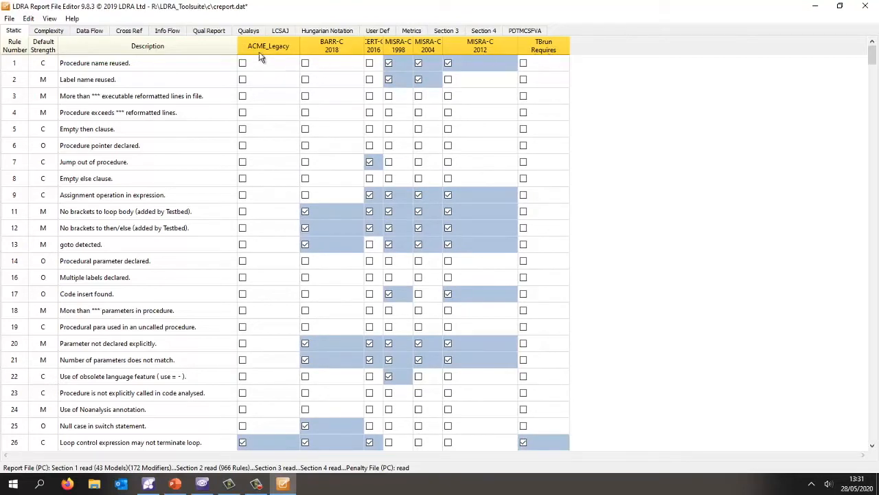
{"action": "left_click", "coordinate": [29, 18]}
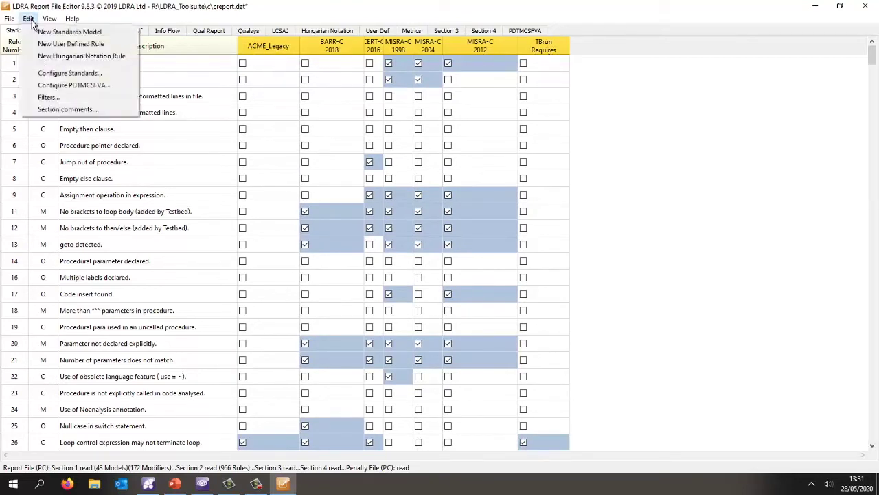
Create a new standards model ACME_Native based on MISRA-C:2012, fixing the typed name.
{"action": "left_click", "coordinate": [68, 31]}
{"action": "type", "text": "AC"}
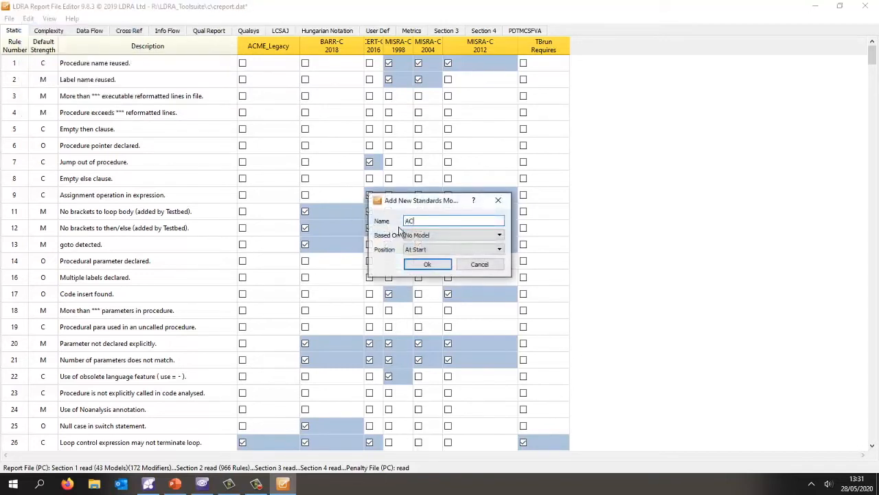
{"action": "type", "text": "TIVE_"}
{"action": "type", "text": "Nati"}
{"action": "type", "text": "ve"}
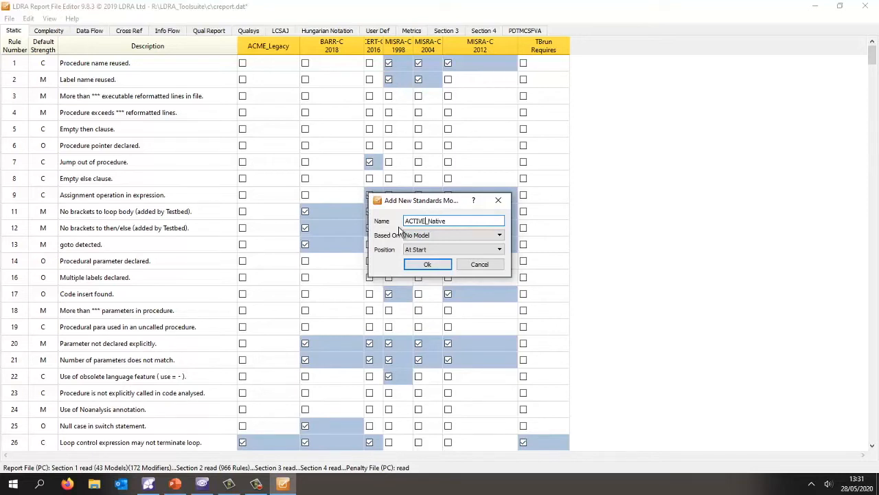
{"action": "key", "text": "BackSpace"}
{"action": "key", "text": "BackSpace"}
{"action": "key", "text": "BackSpace"}
{"action": "type", "text": "MEE"}
{"action": "key", "text": "BackSpace"}
{"action": "left_click", "coordinate": [439, 235]}
{"action": "scroll", "coordinate": [467, 280], "scroll_direction": "down", "scroll_amount": 3}
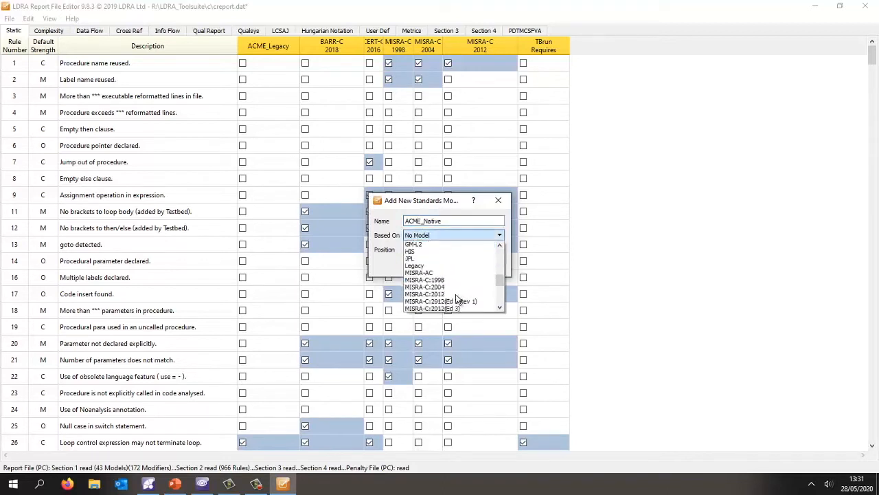
{"action": "left_click", "coordinate": [424, 294]}
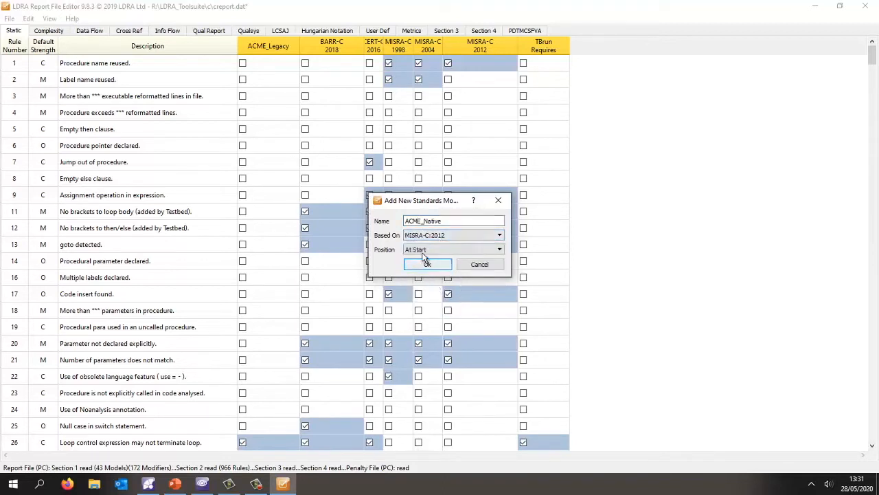
{"action": "left_click", "coordinate": [426, 265]}
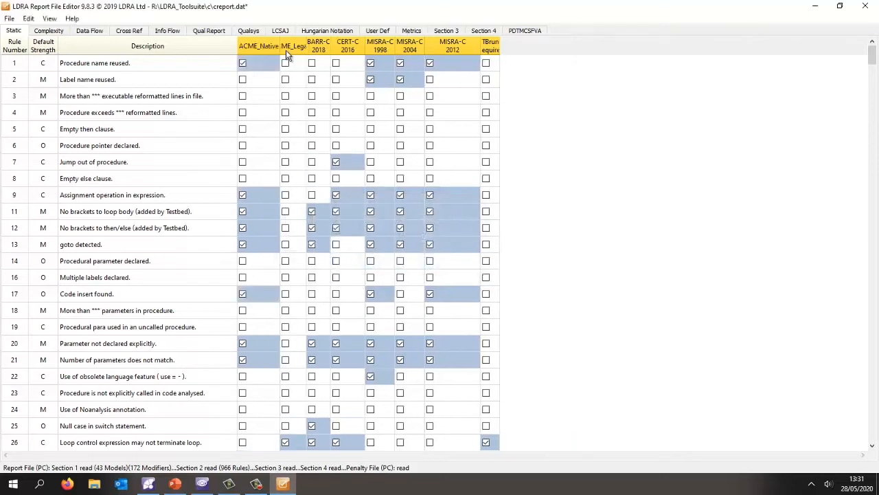
Autofit the ACME_Native and ACME_Legacy columns to show their full names.
{"action": "double_click", "coordinate": [307, 46]}
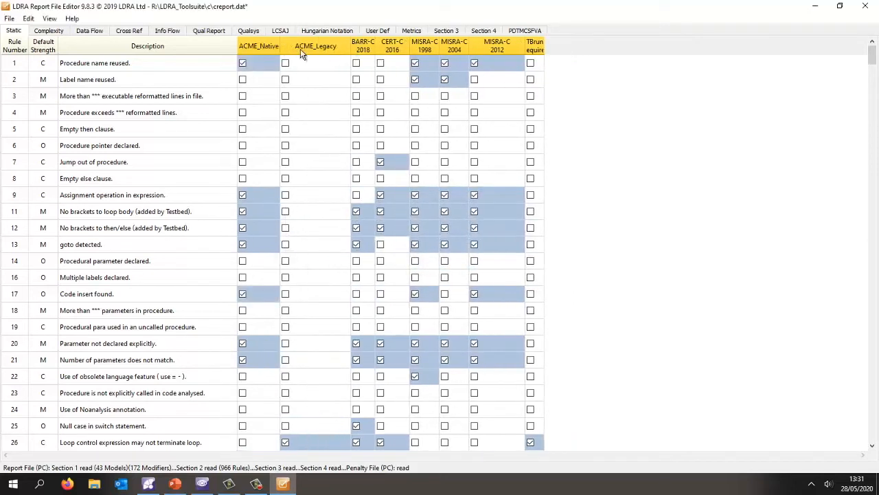
{"action": "double_click", "coordinate": [281, 45]}
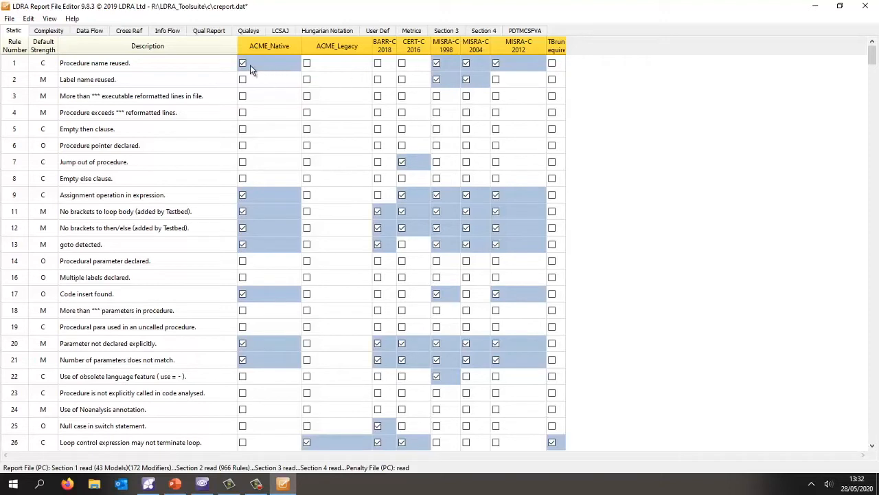
{"action": "left_click", "coordinate": [268, 128]}
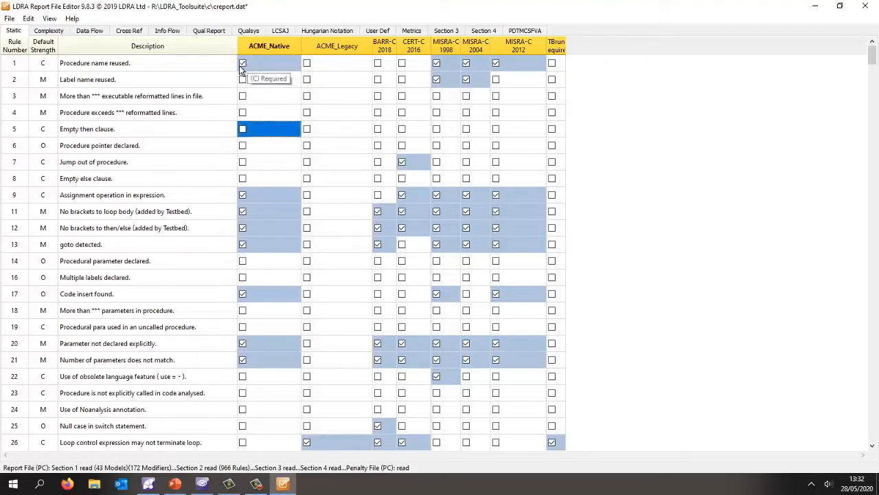
Find the 'Tab character in source' rule 187 via Ctrl+F and open its ACME_Native settings.
{"action": "left_click", "coordinate": [211, 81]}
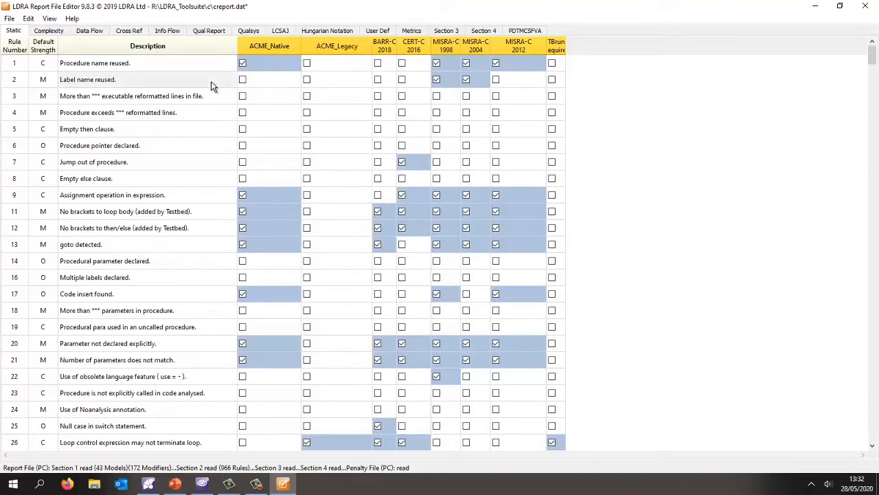
{"action": "key", "text": "ctrl+f"}
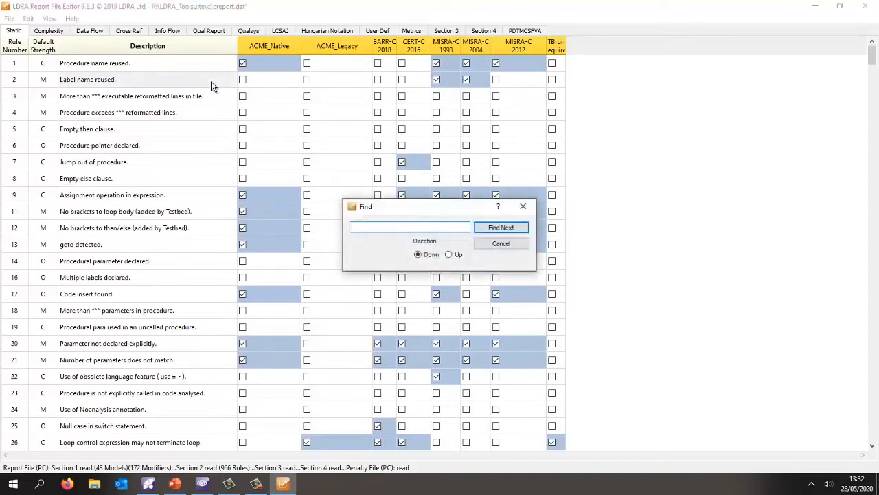
{"action": "type", "text": "Tab Ch"}
{"action": "key", "text": "Return"}
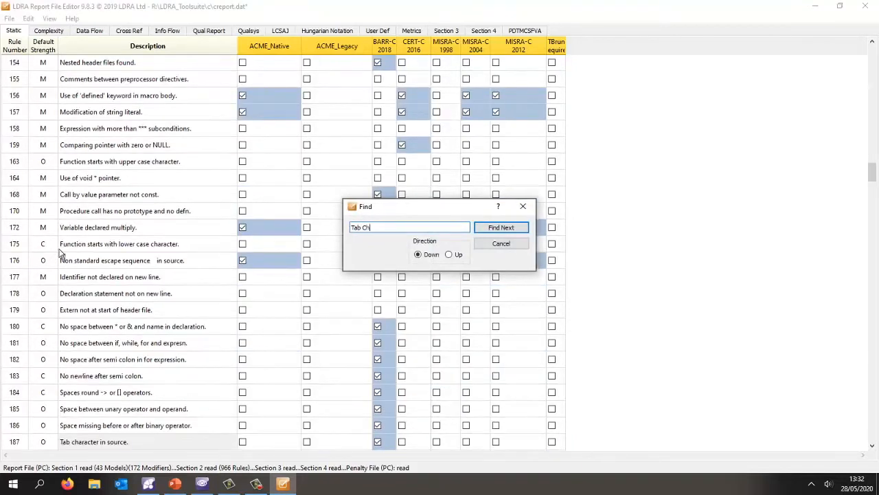
{"action": "left_click", "coordinate": [500, 228]}
{"action": "scroll", "coordinate": [151, 338], "scroll_direction": "down", "scroll_amount": 3}
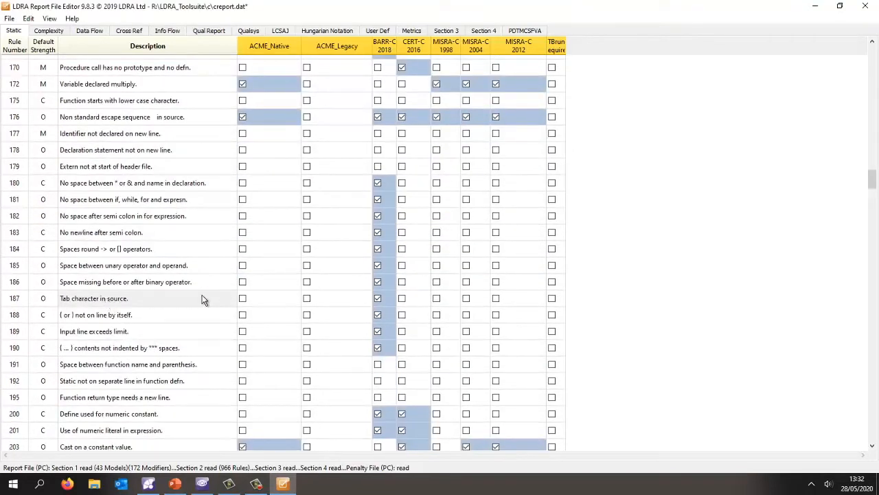
{"action": "double_click", "coordinate": [269, 298]}
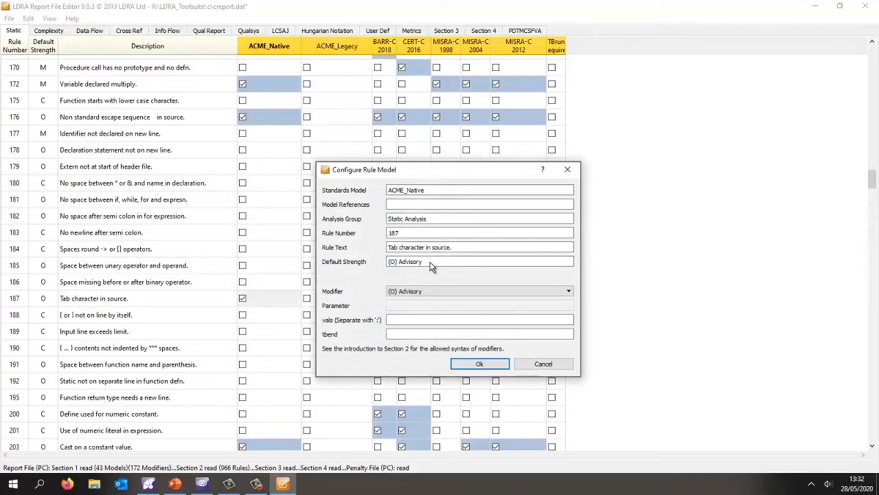
Accept rule 187, then set rule 190 for ACME_Native with parameter 3 and (O) Advisory strength.
{"action": "left_click", "coordinate": [479, 363]}
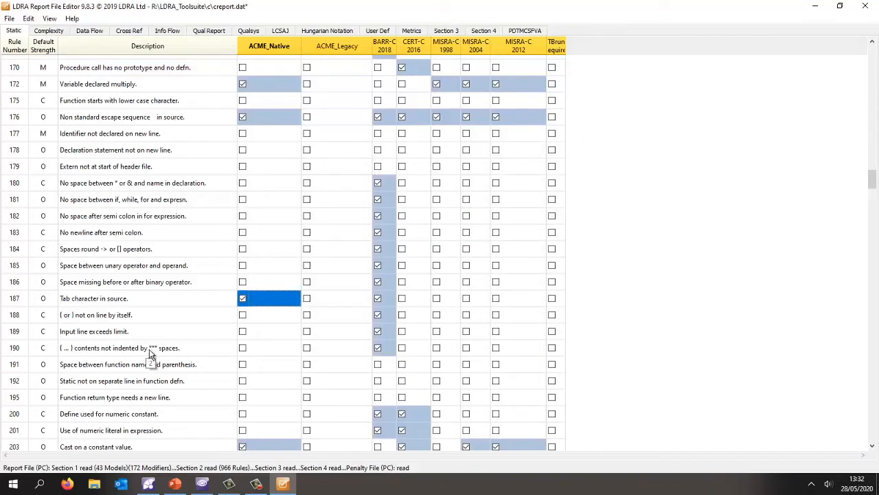
{"action": "double_click", "coordinate": [259, 349]}
{"action": "left_click", "coordinate": [412, 305]}
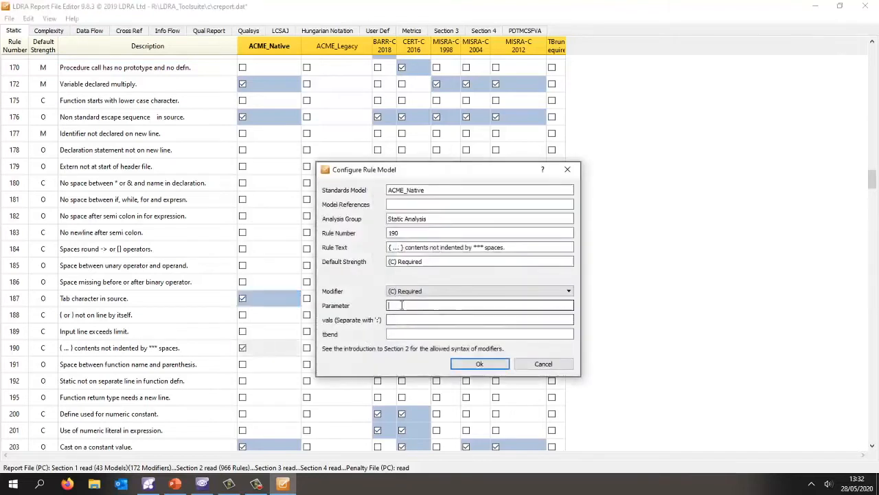
{"action": "type", "text": "3"}
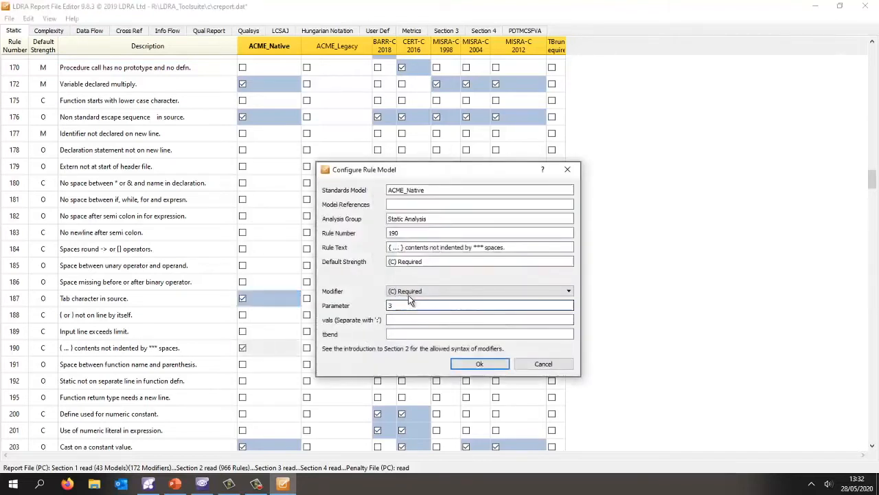
{"action": "left_click", "coordinate": [430, 292]}
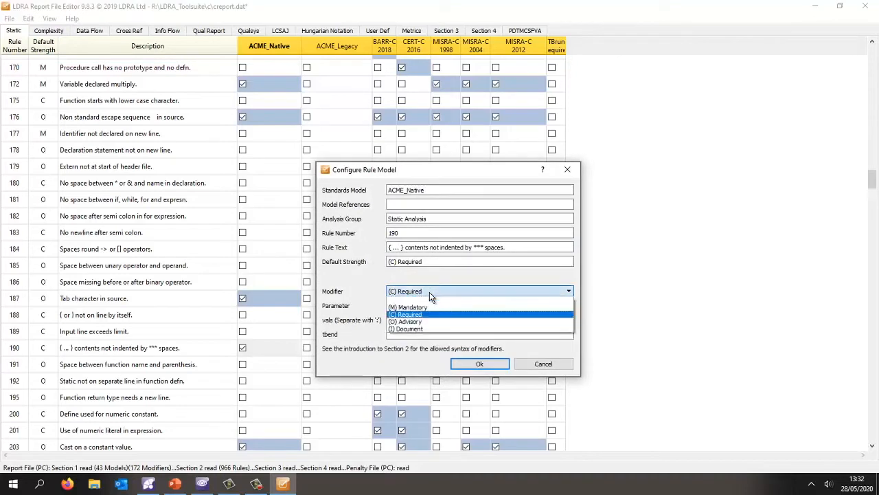
{"action": "left_click", "coordinate": [409, 321]}
{"action": "left_click", "coordinate": [479, 363]}
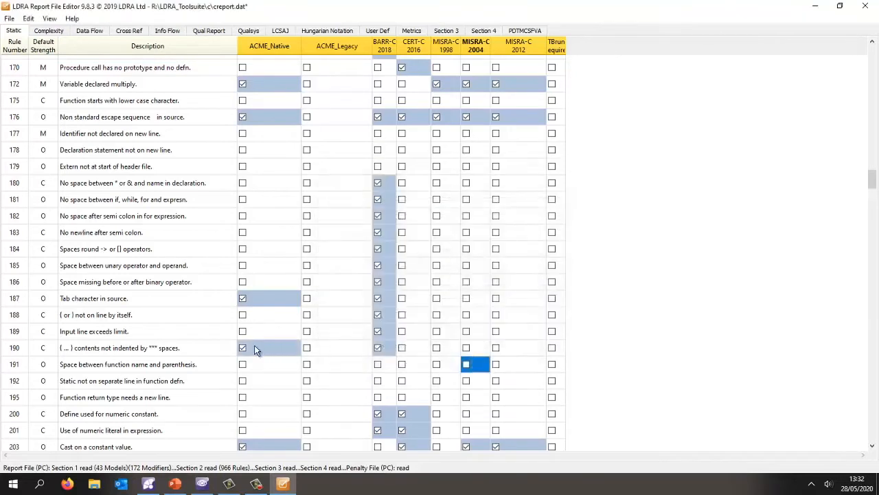
Add complexity rule 1 to ACME_Native with parameter 10 and (C) Required strength.
{"action": "mouse_move", "coordinate": [258, 349]}
{"action": "left_click", "coordinate": [48, 31]}
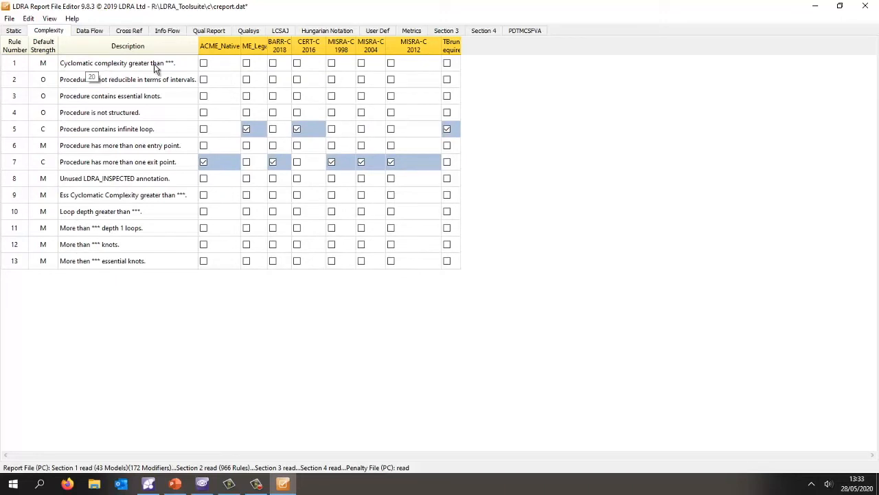
{"action": "left_click", "coordinate": [204, 63]}
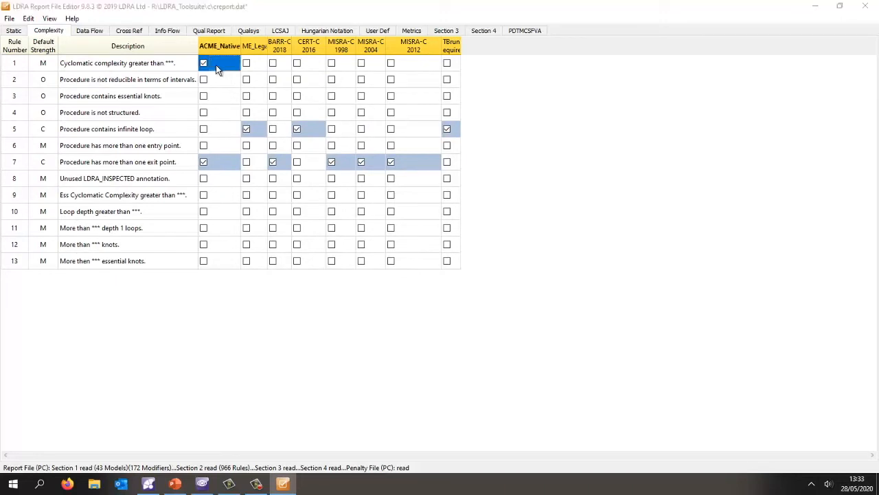
{"action": "double_click", "coordinate": [216, 64]}
{"action": "left_click", "coordinate": [407, 305]}
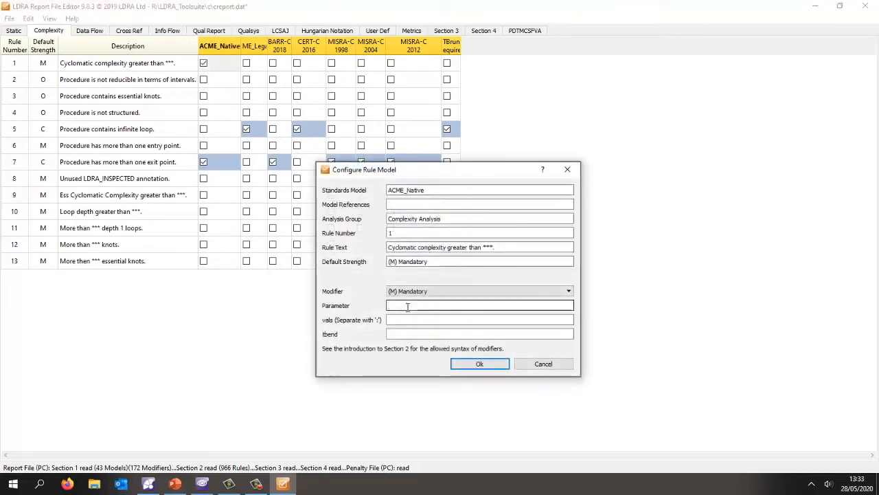
{"action": "type", "text": "10"}
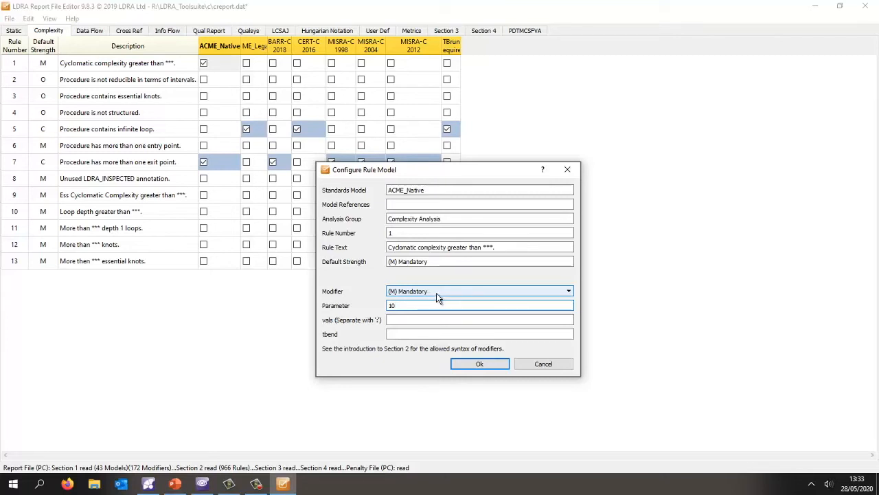
{"action": "left_click", "coordinate": [436, 292]}
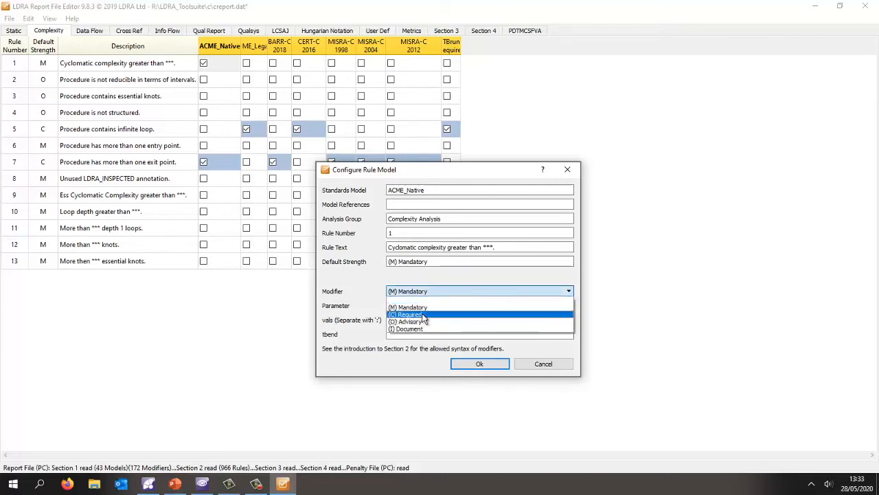
{"action": "left_click", "coordinate": [423, 315]}
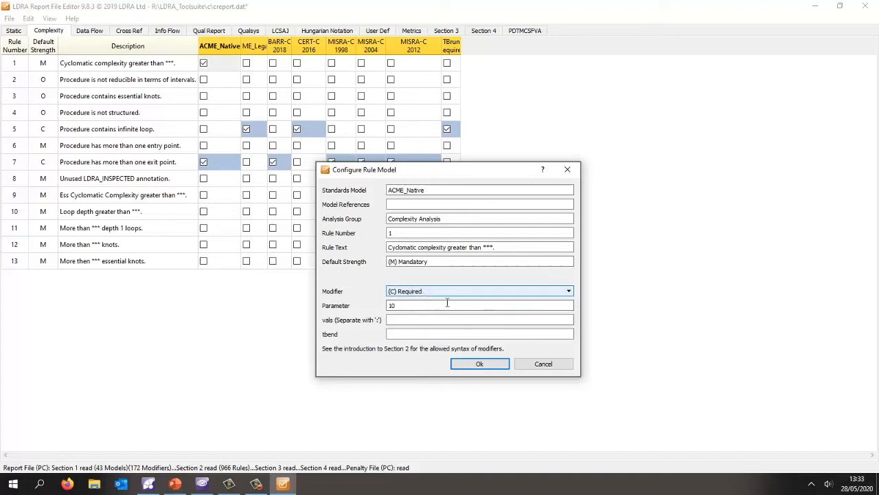
{"action": "left_click", "coordinate": [480, 364]}
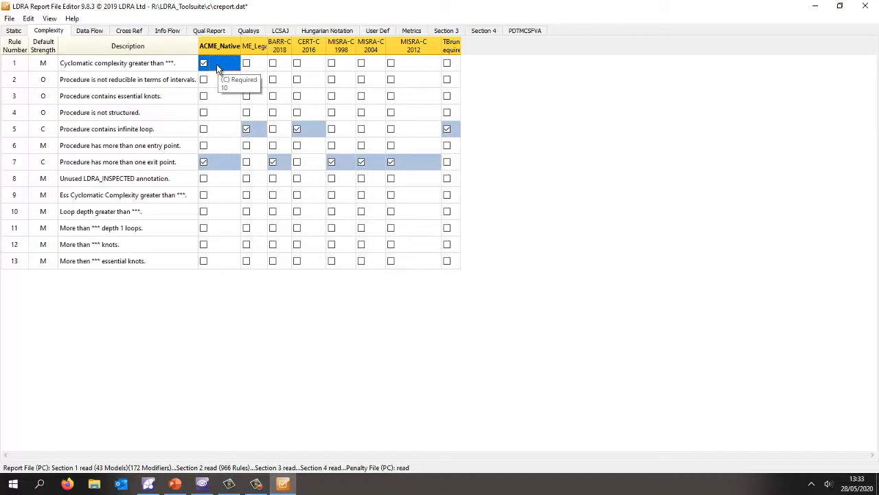
{"action": "left_click", "coordinate": [329, 31]}
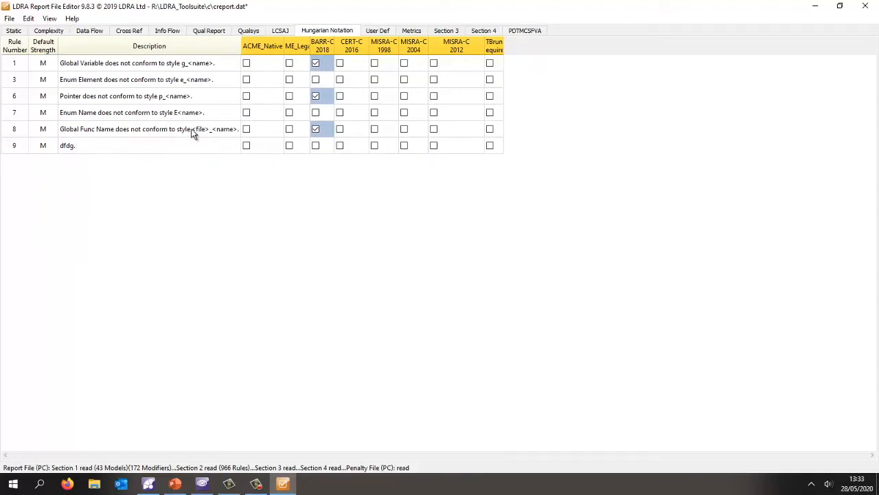
Tick Hungarian Notation rule 8 on global function names for ACME_Native.
{"action": "left_click", "coordinate": [246, 129]}
{"action": "left_click", "coordinate": [30, 19]}
Add a new Hungarian Notation rule 10 with a description.
{"action": "left_click", "coordinate": [30, 19]}
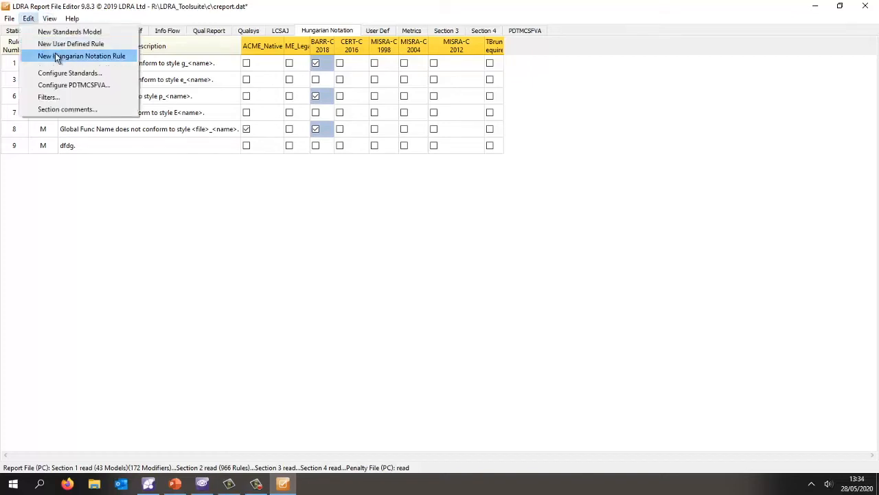
{"action": "left_click", "coordinate": [81, 55]}
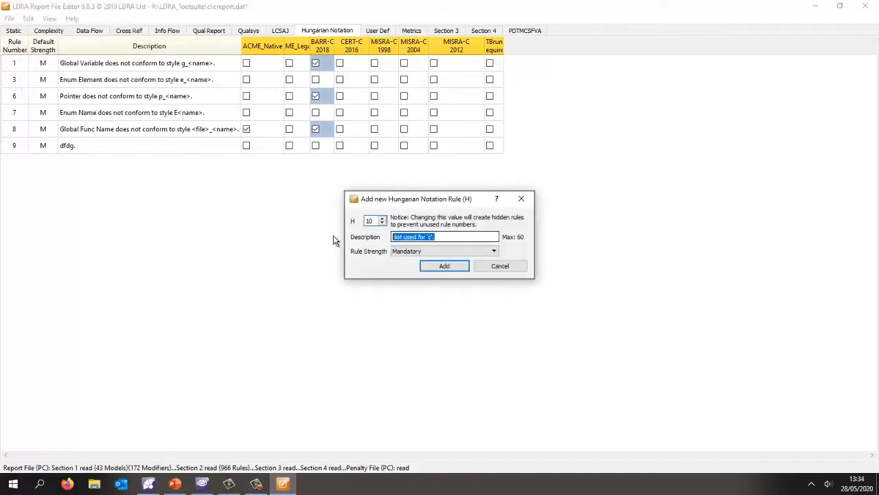
{"action": "type", "text": "vdfvgg"}
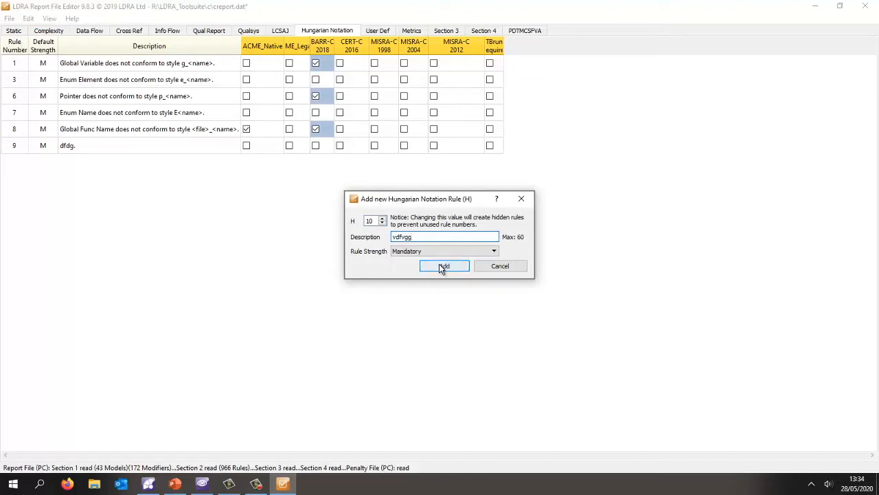
{"action": "left_click", "coordinate": [443, 266]}
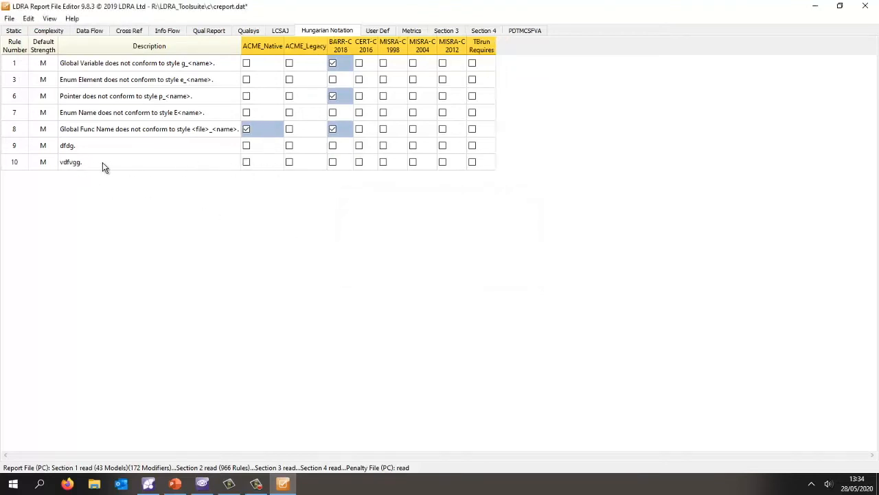
Save the report file and close the editor, returning to TBvision.
{"action": "left_click", "coordinate": [10, 19]}
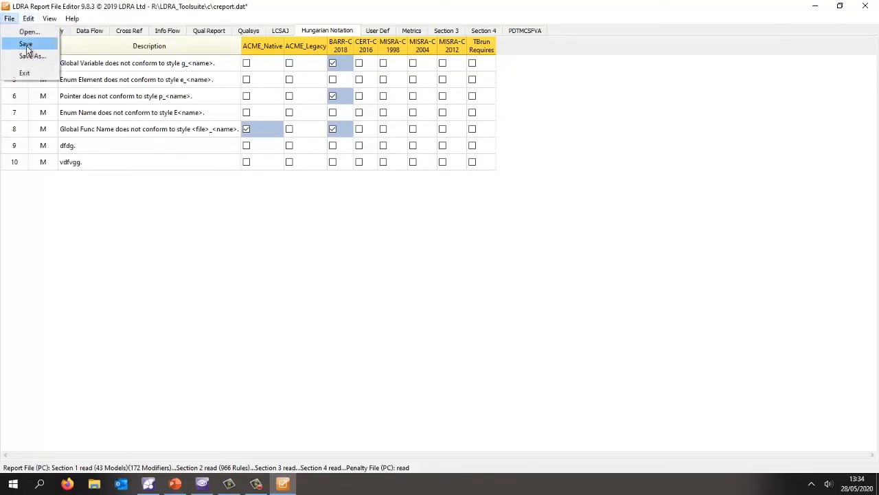
{"action": "left_click", "coordinate": [27, 49]}
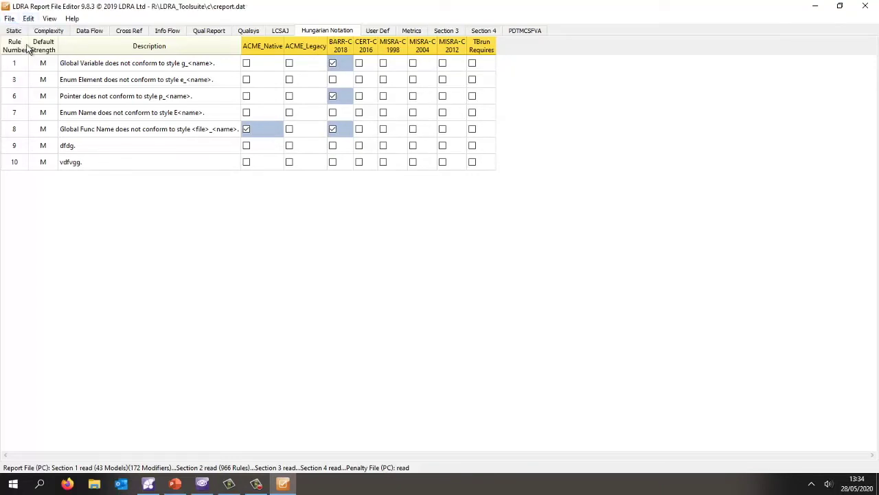
{"action": "left_click", "coordinate": [865, 6]}
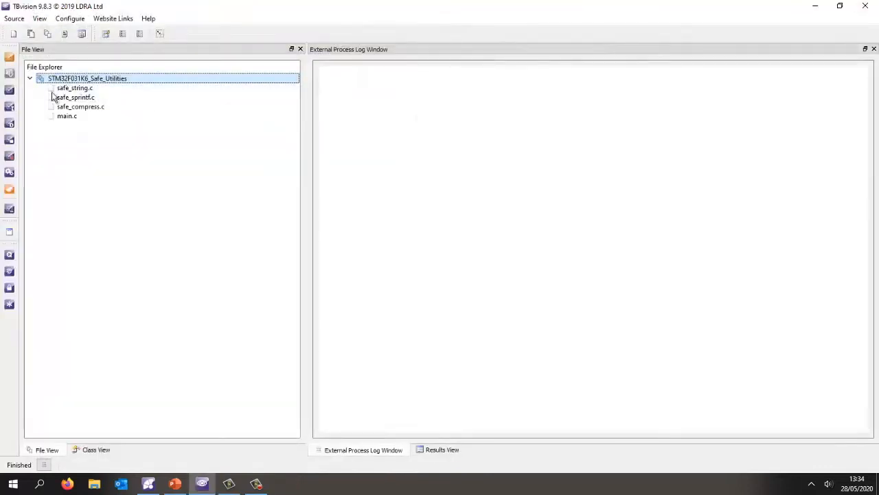
Set the Code Review Report's Programming Standards Model to ACME_Native and confirm.
{"action": "left_click", "coordinate": [10, 233]}
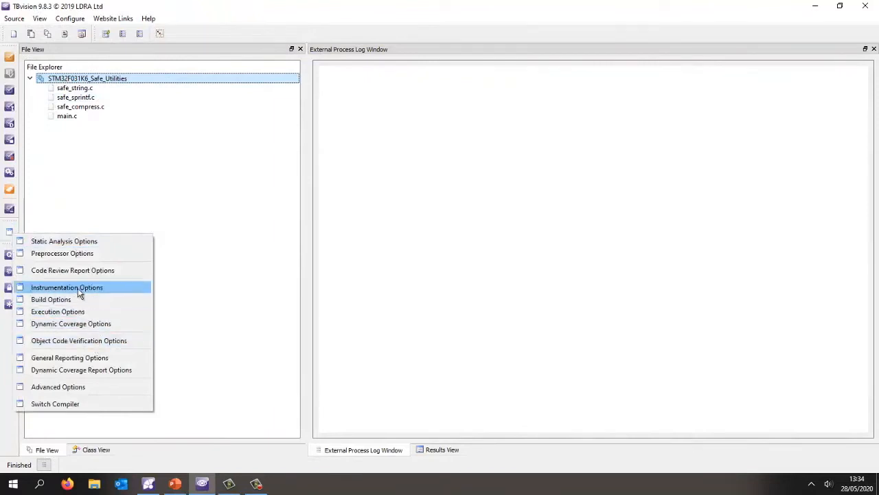
{"action": "left_click", "coordinate": [89, 270]}
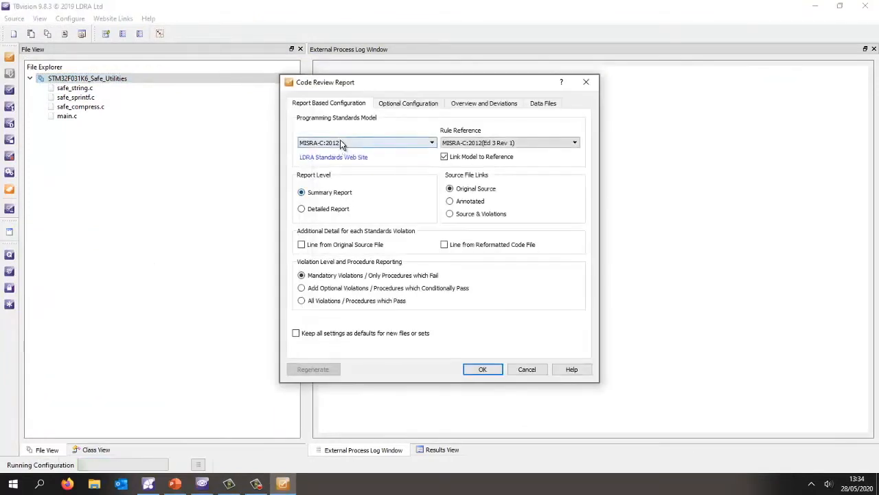
{"action": "left_click", "coordinate": [340, 142]}
{"action": "scroll", "coordinate": [359, 198], "scroll_direction": "up", "scroll_amount": 3}
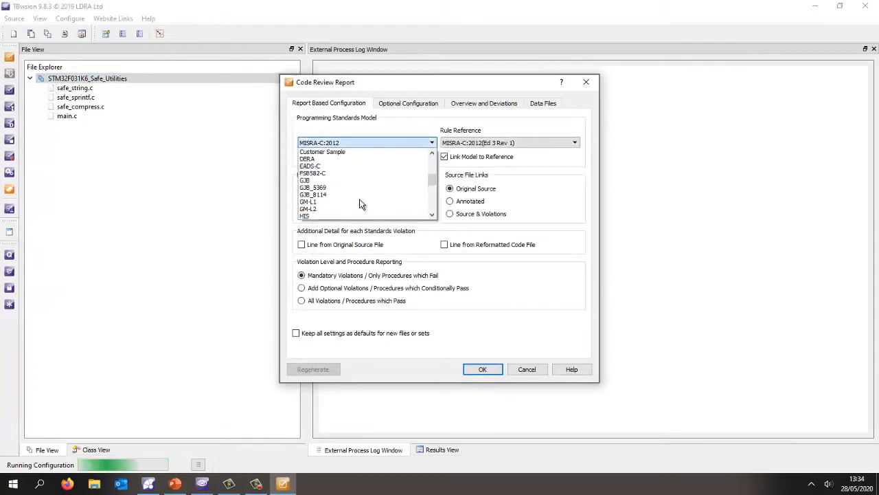
{"action": "scroll", "coordinate": [359, 198], "scroll_direction": "up", "scroll_amount": 3}
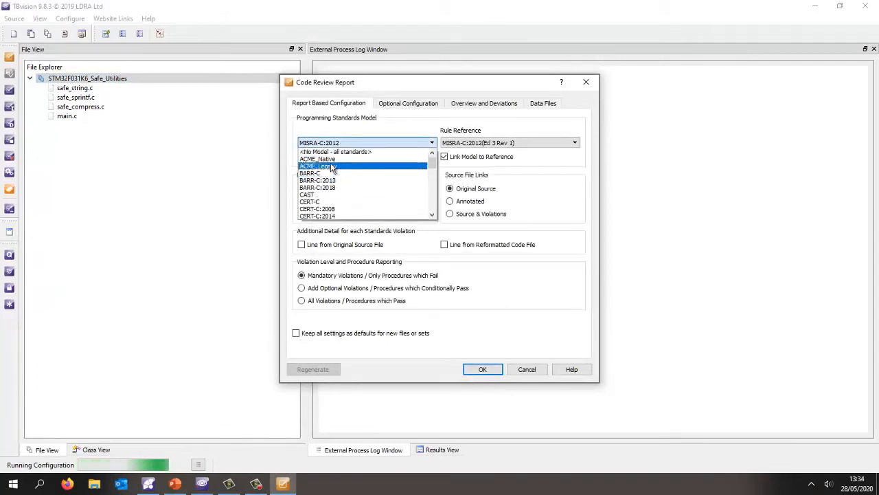
{"action": "left_click", "coordinate": [317, 159]}
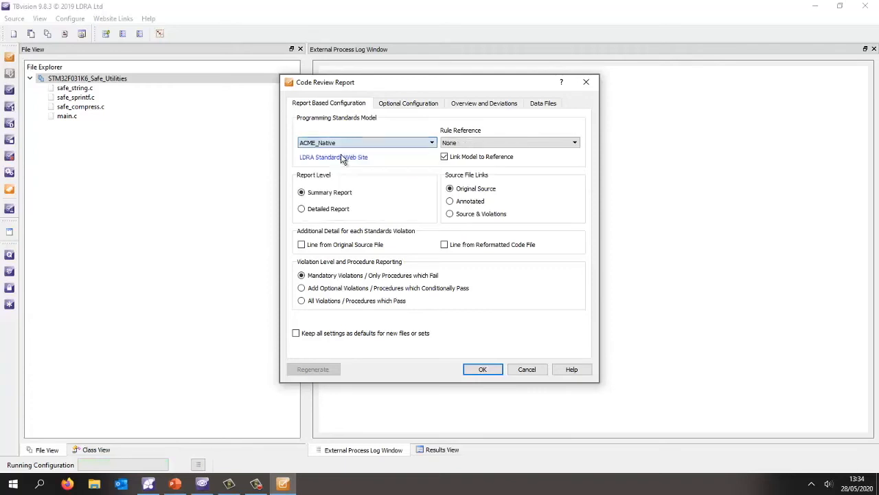
{"action": "left_click", "coordinate": [483, 369]}
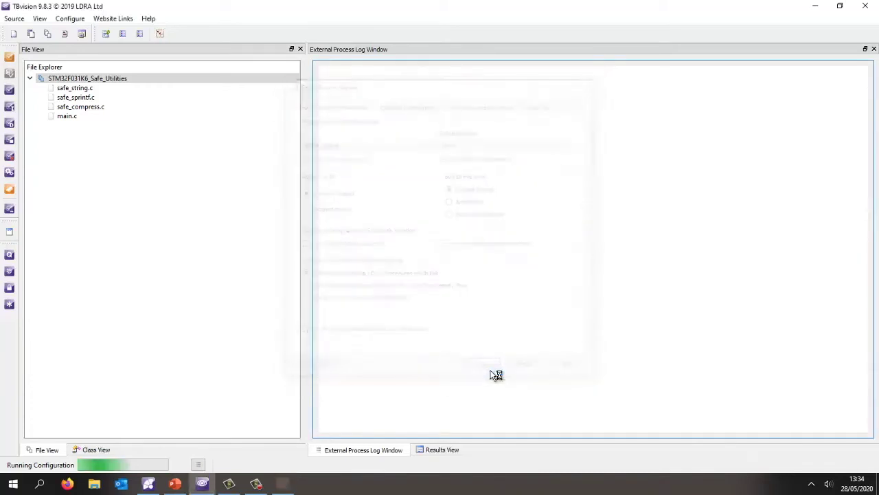
Run the analysis on Safe_Utilities and show the Results View when it finishes.
{"action": "left_click", "coordinate": [10, 90]}
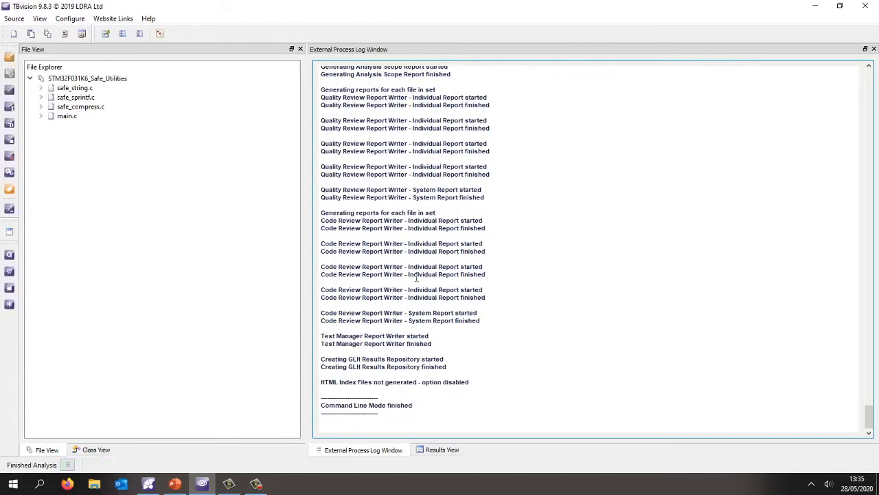
{"action": "left_click", "coordinate": [442, 450]}
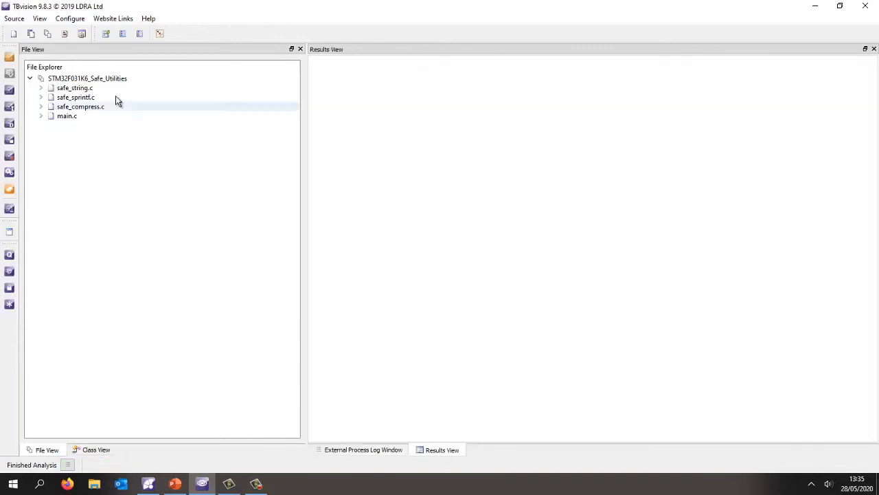
View the ACME_Native code review of Safe_Utilities and open main.c at the indentation violation.
{"action": "right_click", "coordinate": [83, 79]}
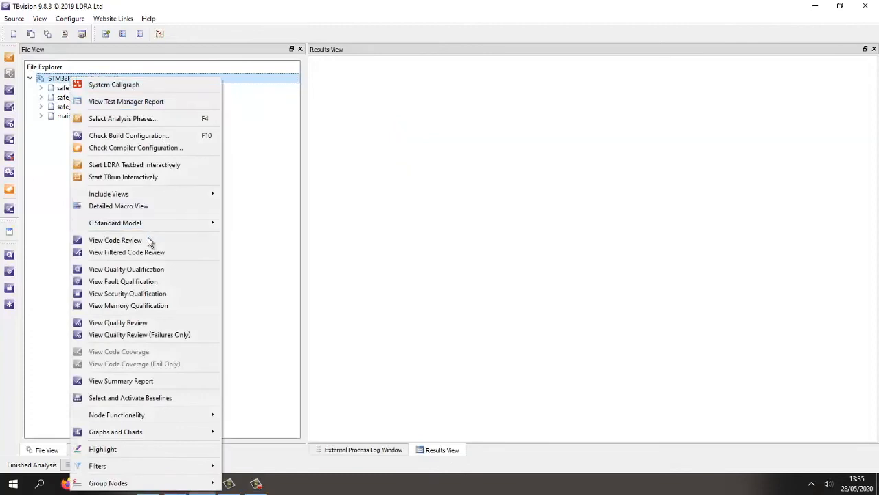
{"action": "left_click", "coordinate": [116, 240]}
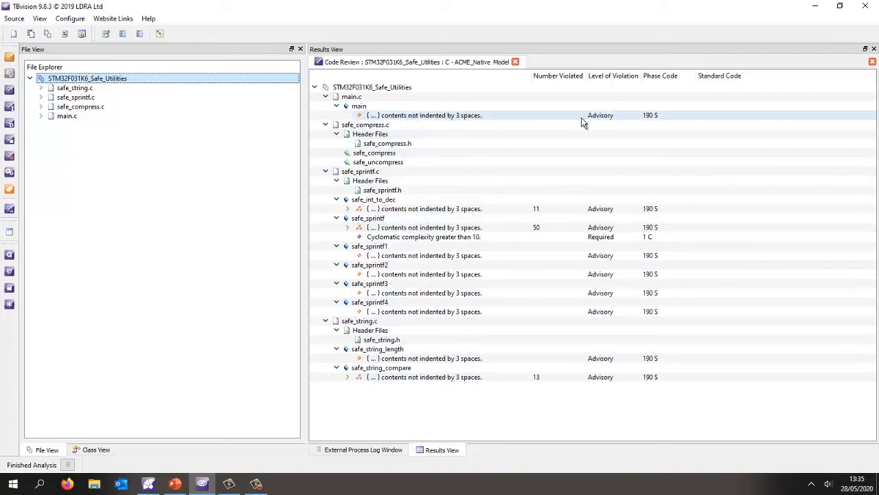
{"action": "left_click", "coordinate": [441, 119]}
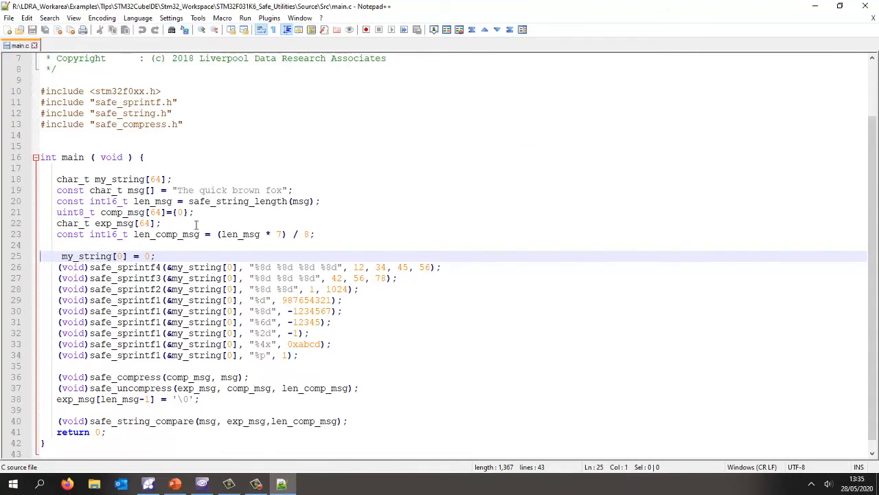
Close main.c, select the cyclomatic complexity violation, then close TBvision back to the launcher.
{"action": "left_click", "coordinate": [875, 19]}
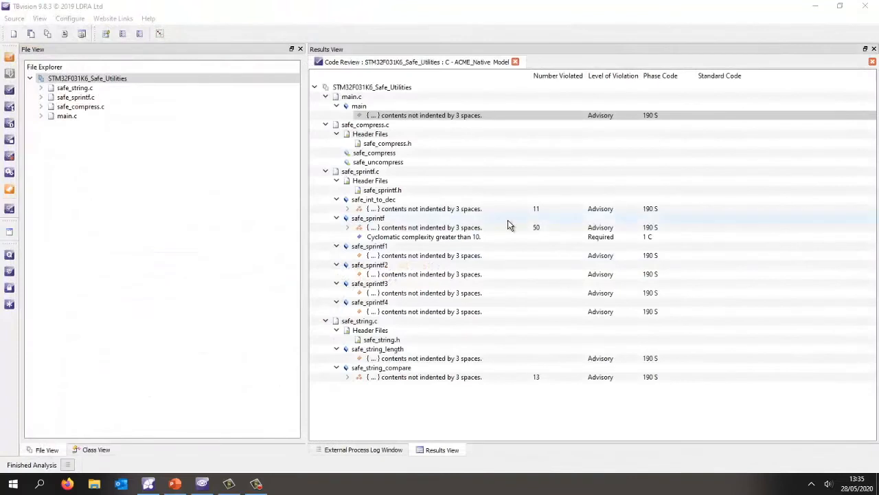
{"action": "left_click", "coordinate": [404, 238]}
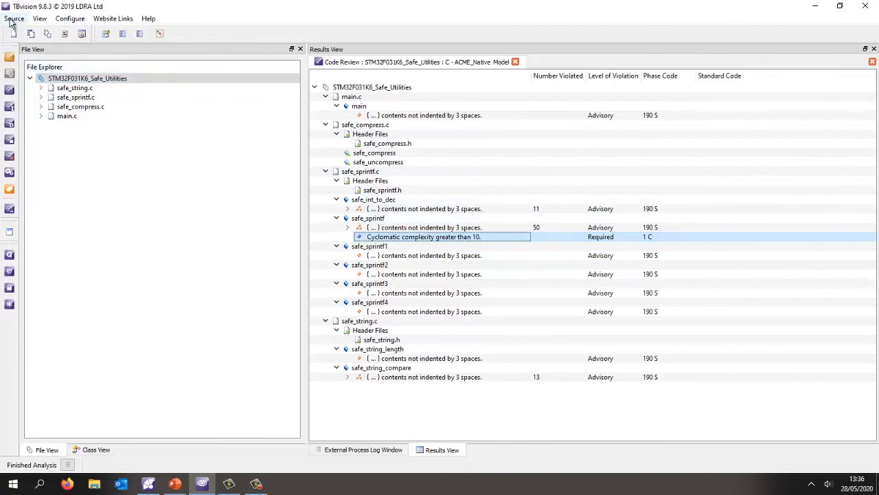
{"action": "left_click", "coordinate": [867, 8]}
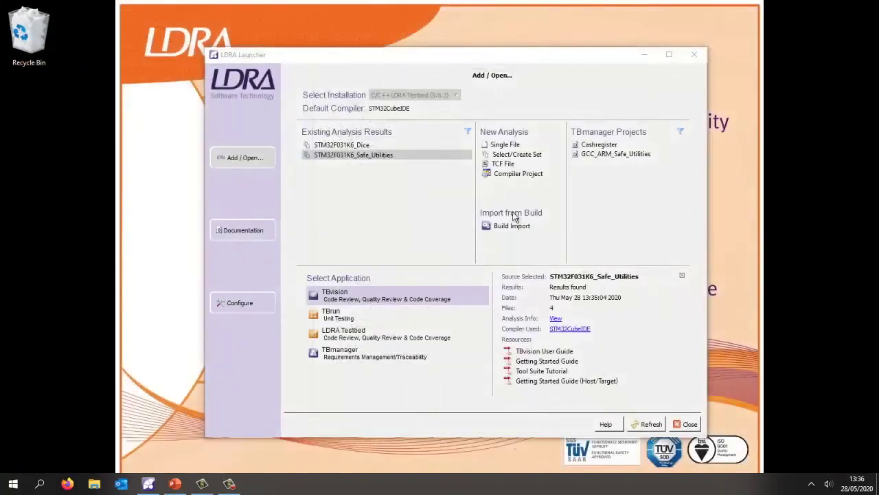
Open the STM32F031K6_Dice results in TBvision and show its analysis option categories.
{"action": "left_click", "coordinate": [338, 148]}
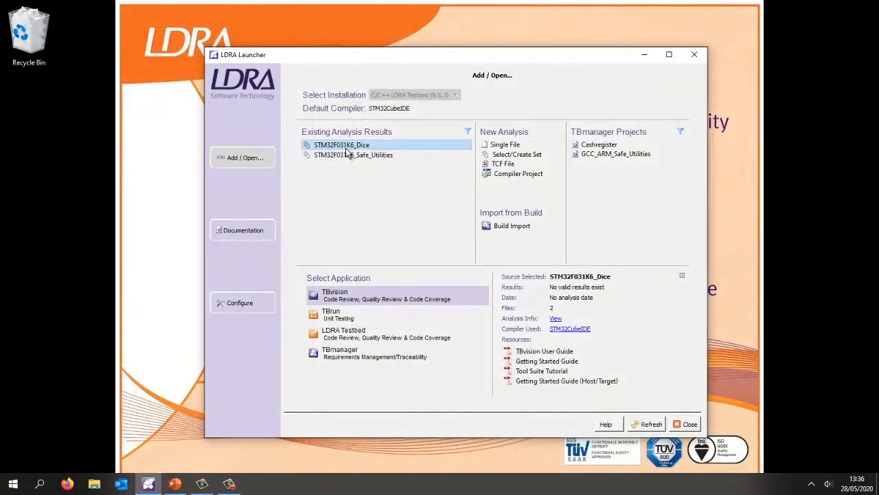
{"action": "double_click", "coordinate": [356, 148]}
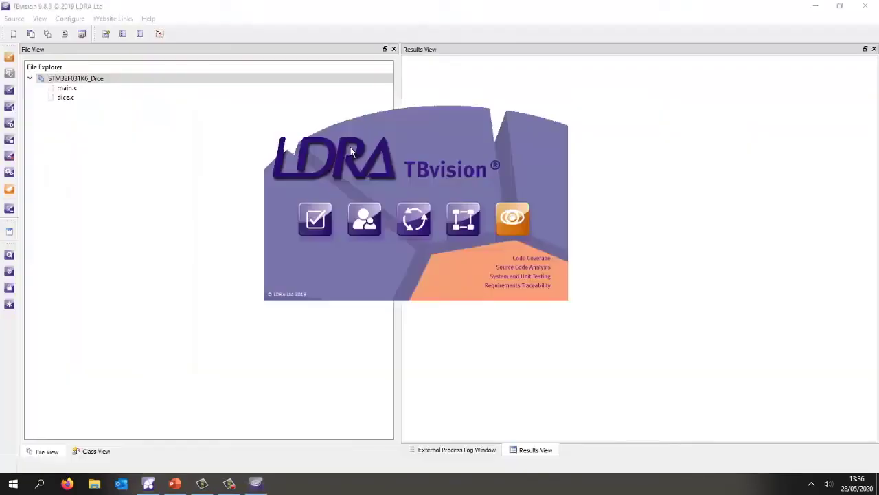
{"action": "left_click", "coordinate": [71, 78]}
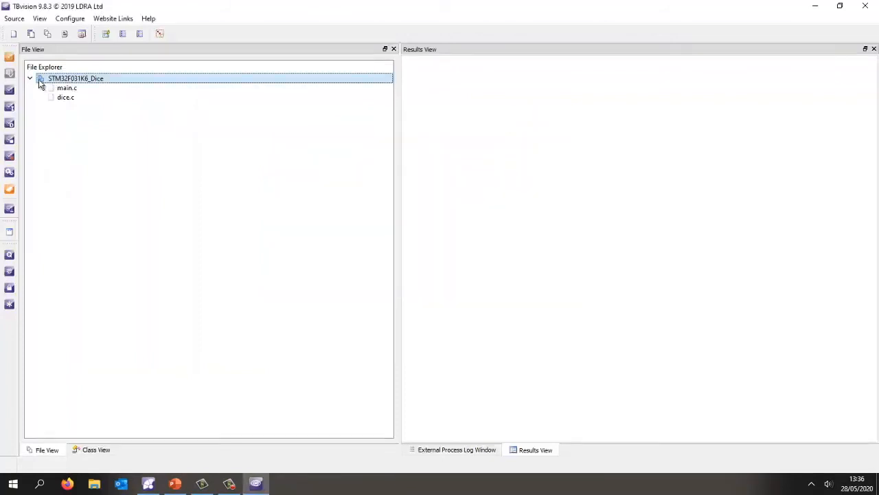
{"action": "left_click", "coordinate": [10, 232]}
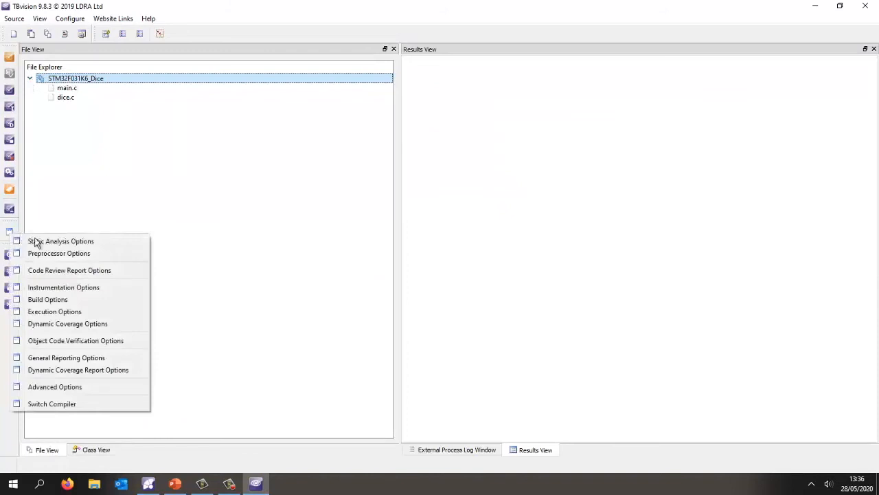
Set the Dice code review's Programming Standards Model to ACME_Legacy and run the analysis.
{"action": "left_click", "coordinate": [70, 270]}
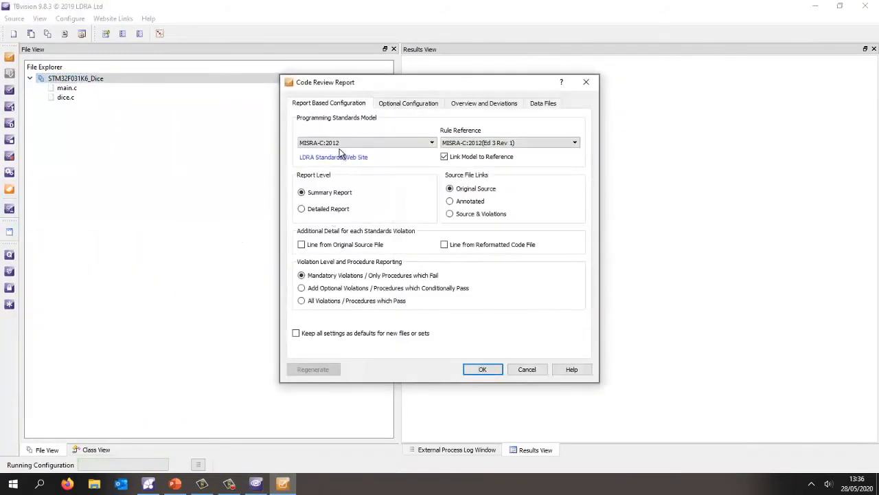
{"action": "left_click", "coordinate": [365, 142]}
{"action": "scroll", "coordinate": [350, 186], "scroll_direction": "up", "scroll_amount": 3}
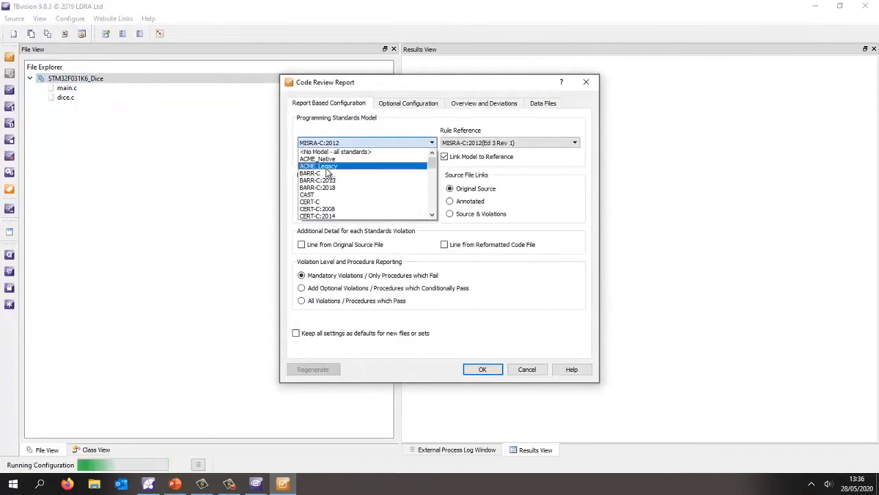
{"action": "left_click", "coordinate": [328, 167]}
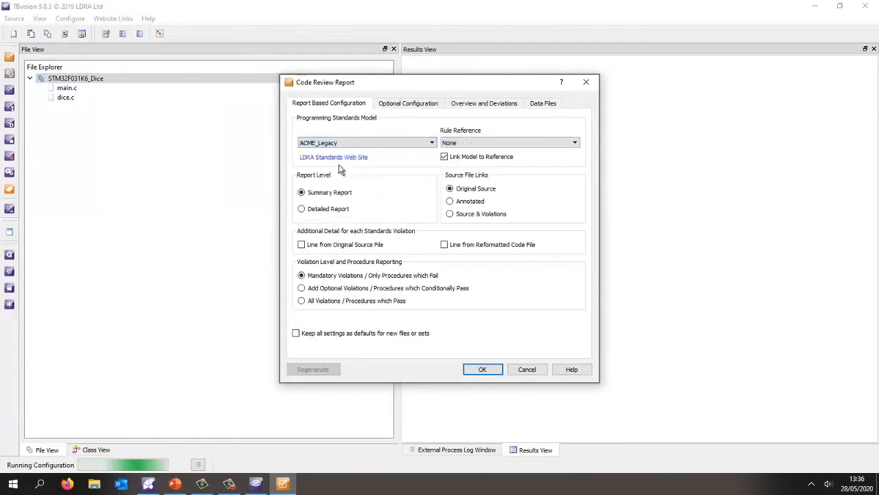
{"action": "left_click", "coordinate": [483, 369]}
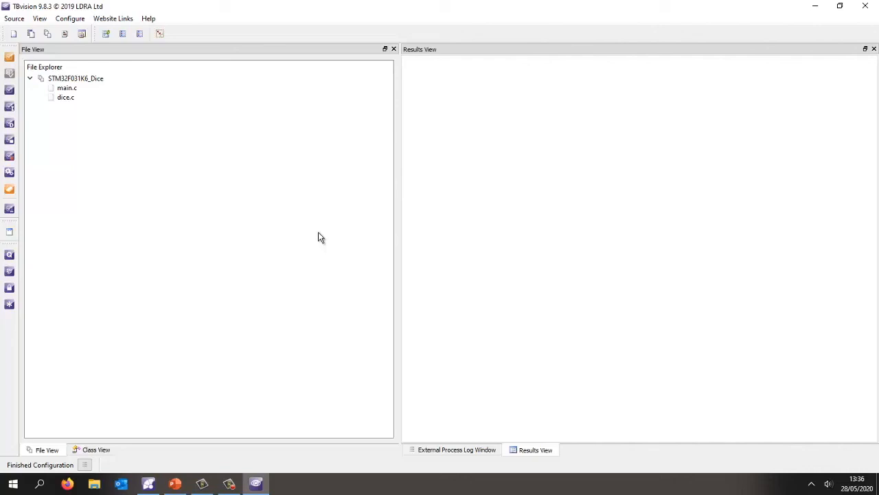
{"action": "left_click", "coordinate": [468, 452]}
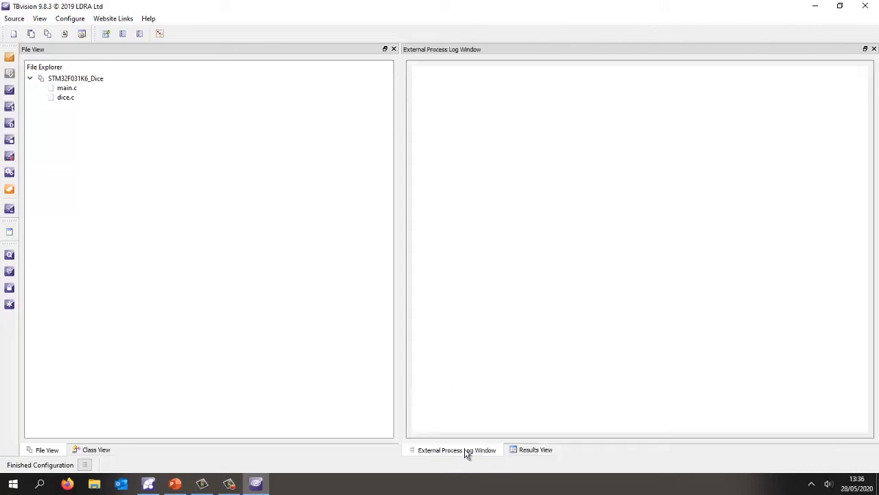
{"action": "left_click", "coordinate": [10, 90]}
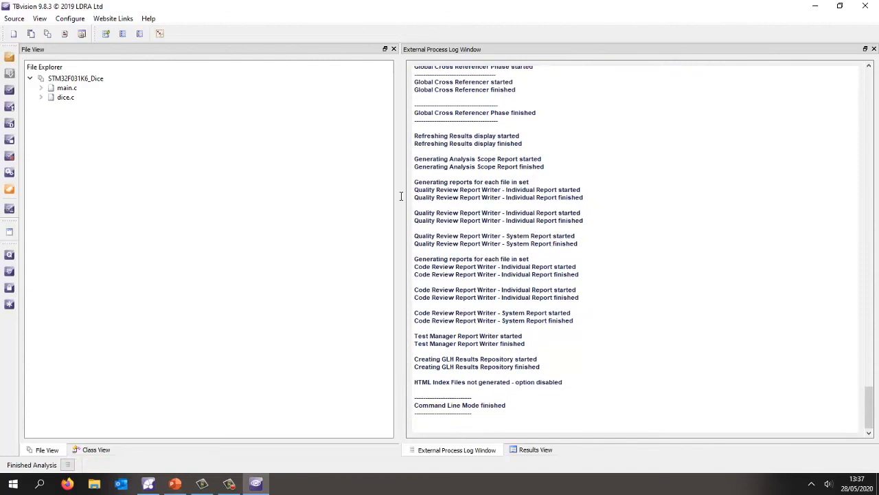
Bring up the Dice project's actions once its analysis has finished.
{"action": "right_click", "coordinate": [77, 82]}
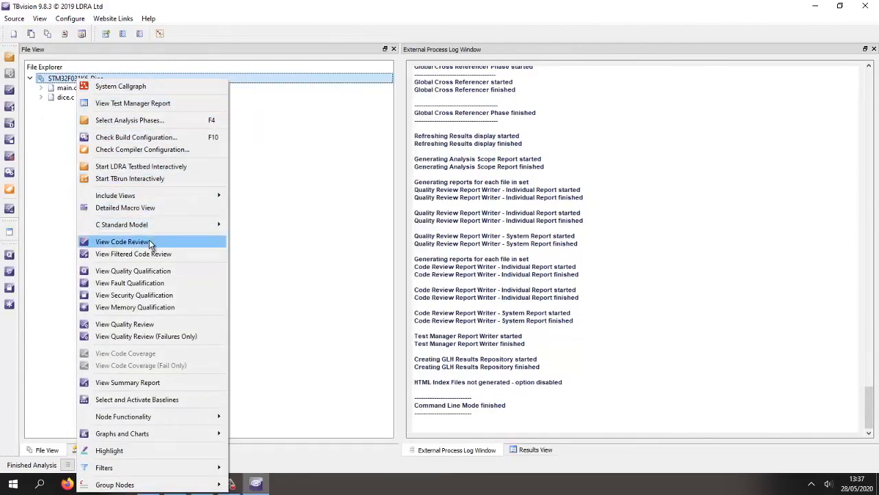
Show the Dice project's ACME_Legacy code review results for dice.c and main.c.
{"action": "left_click", "coordinate": [121, 241]}
{"action": "left_click", "coordinate": [536, 449]}
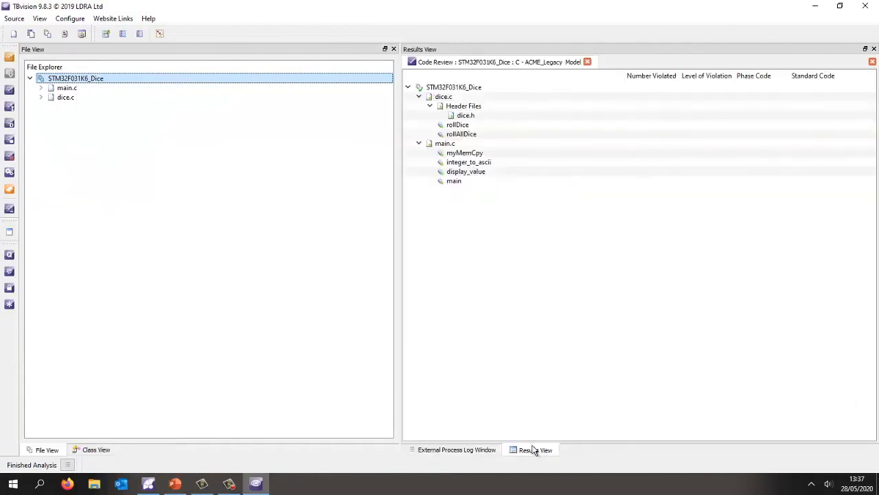